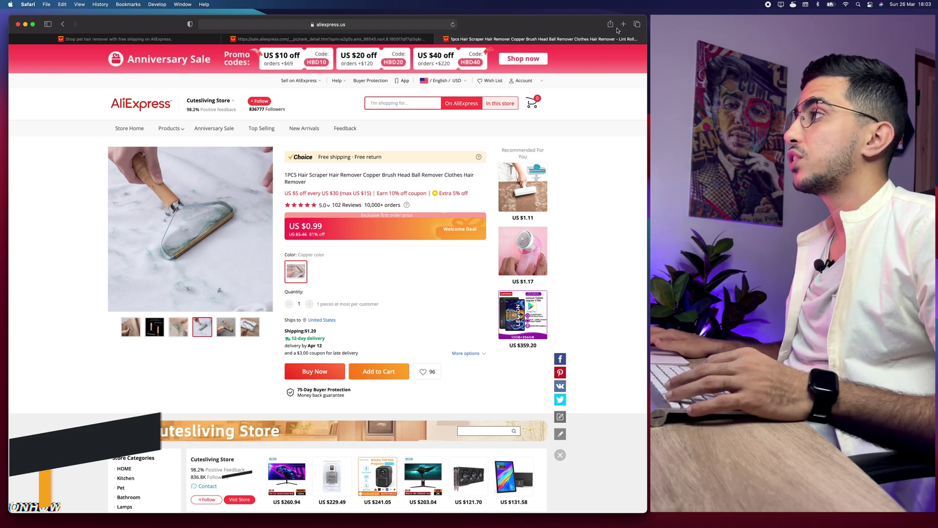
- Load zendrop.com in a new browser tab beside the AliExpress product page
{"action": "key", "text": "super+t"}
{"action": "type", "text": "zendrop.com"}
{"action": "key", "text": "Return"}
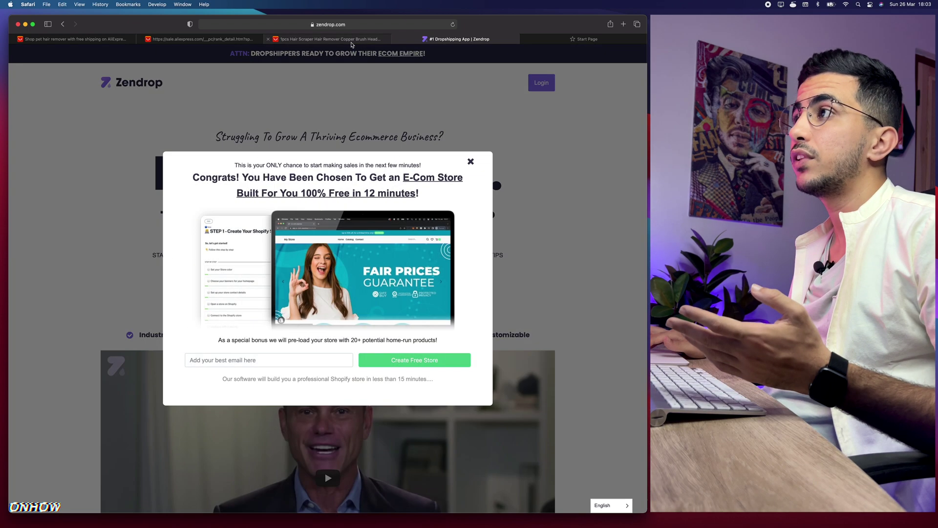
- On the Zendrop tab, dismiss the sign-up popup and go to the Zendrop login page
{"action": "left_click", "coordinate": [332, 39]}
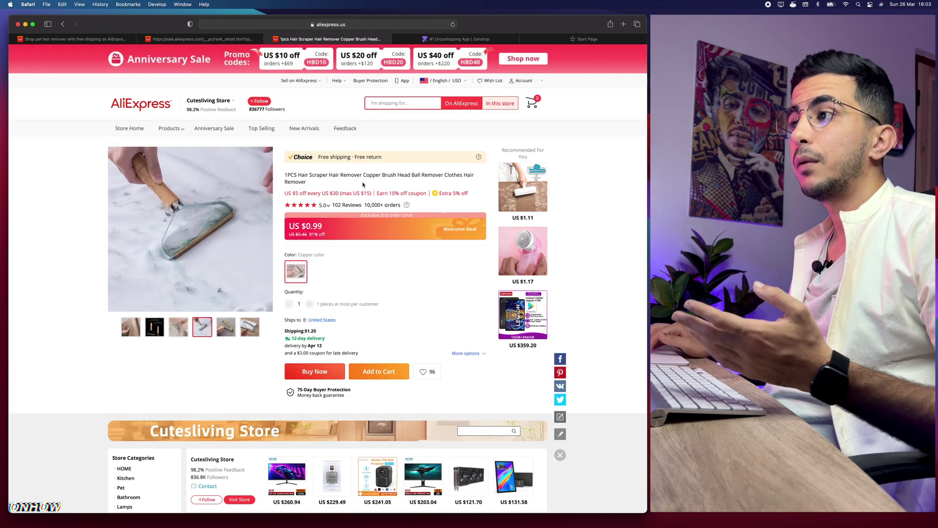
{"action": "left_click", "coordinate": [457, 40]}
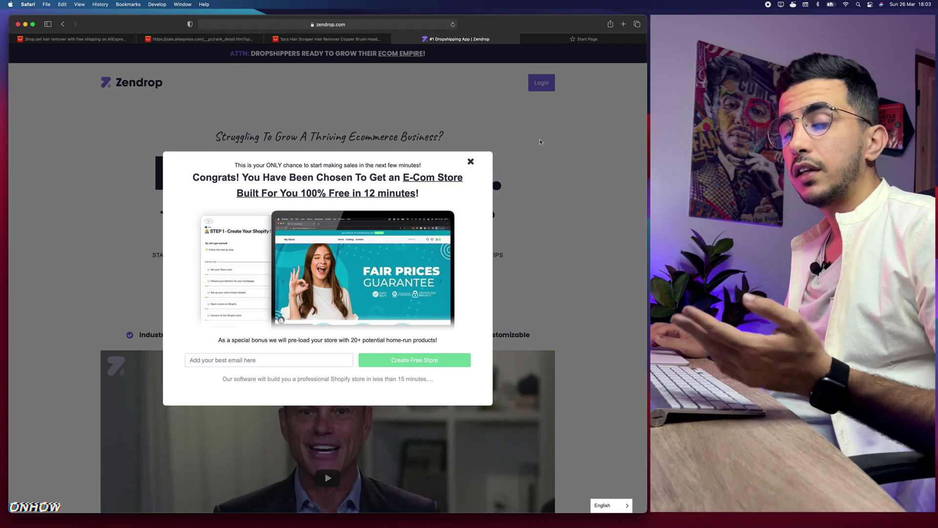
{"action": "left_click", "coordinate": [470, 161]}
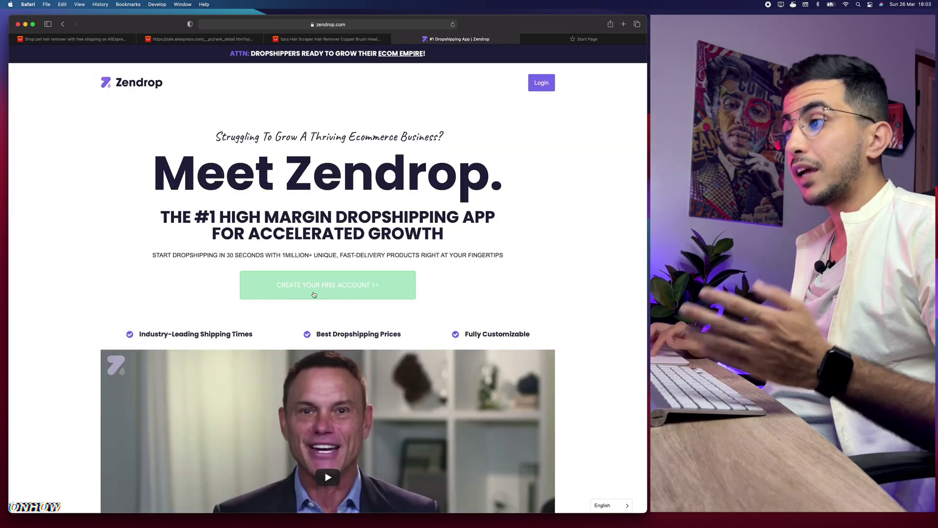
{"action": "scroll", "coordinate": [304, 291], "scroll_direction": "up", "scroll_amount": 5}
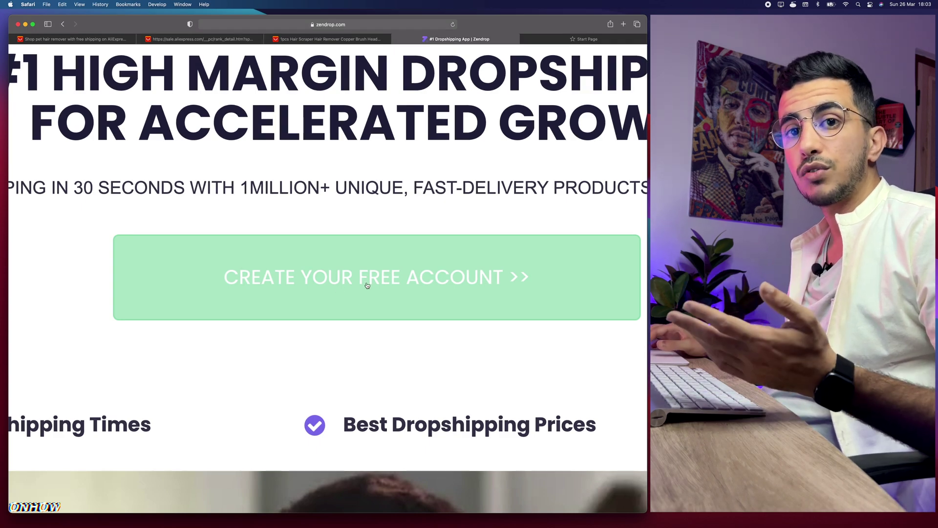
{"action": "scroll", "coordinate": [367, 286], "scroll_direction": "down", "scroll_amount": 5}
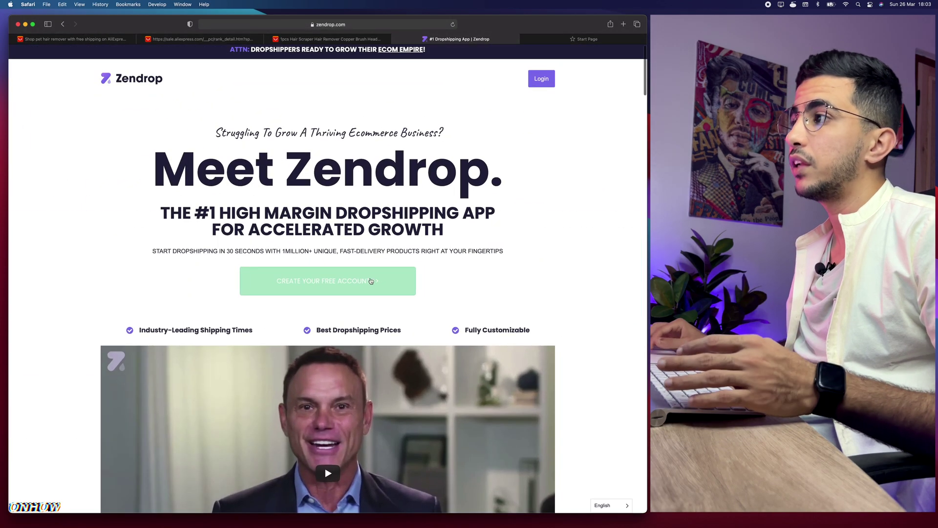
{"action": "left_click", "coordinate": [542, 78]}
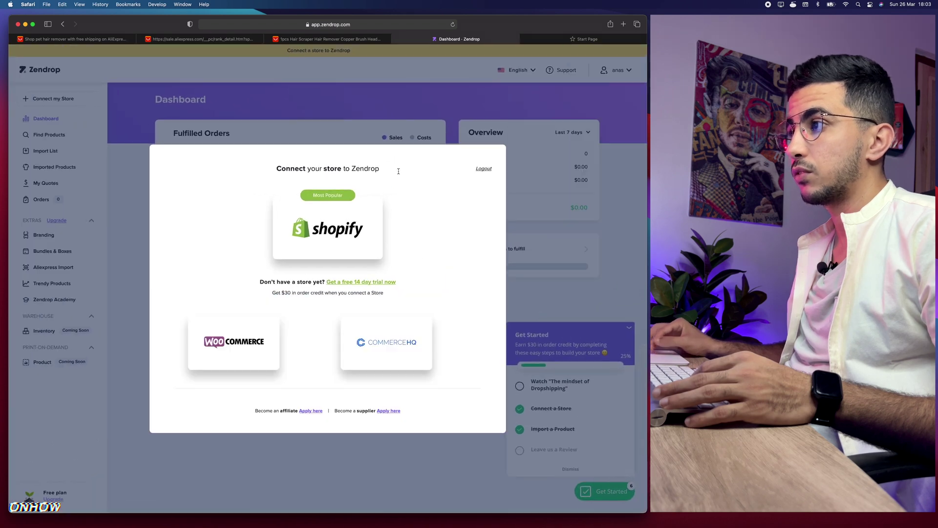
- Choose Shopify as the platform and copy the onhow-testing.myshopify.com domain from a Shopify tab
{"action": "left_click", "coordinate": [321, 229]}
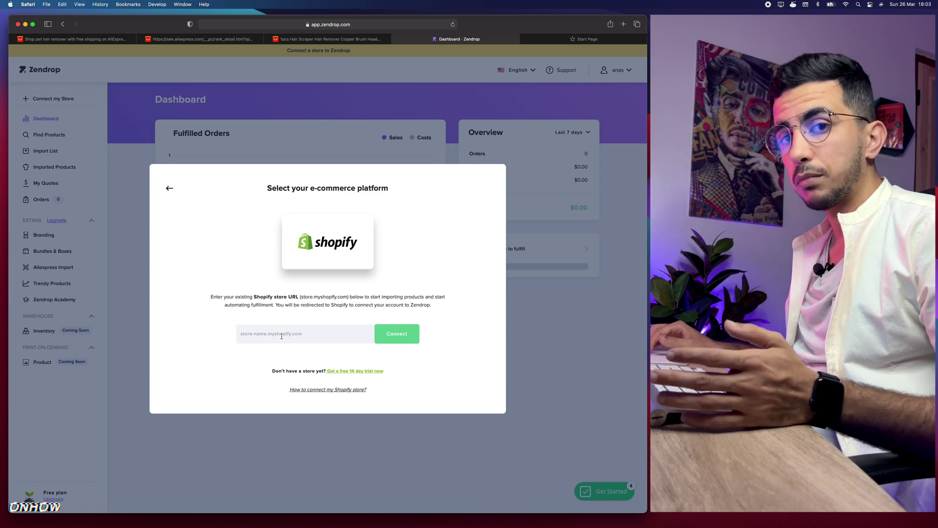
{"action": "left_click", "coordinate": [623, 24]}
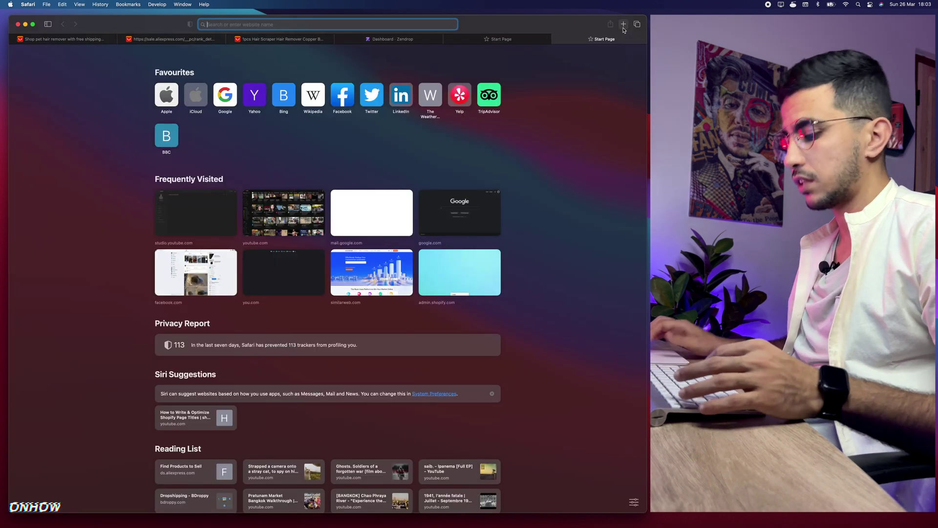
{"action": "type", "text": "shopify.com"}
{"action": "key", "text": "Return"}
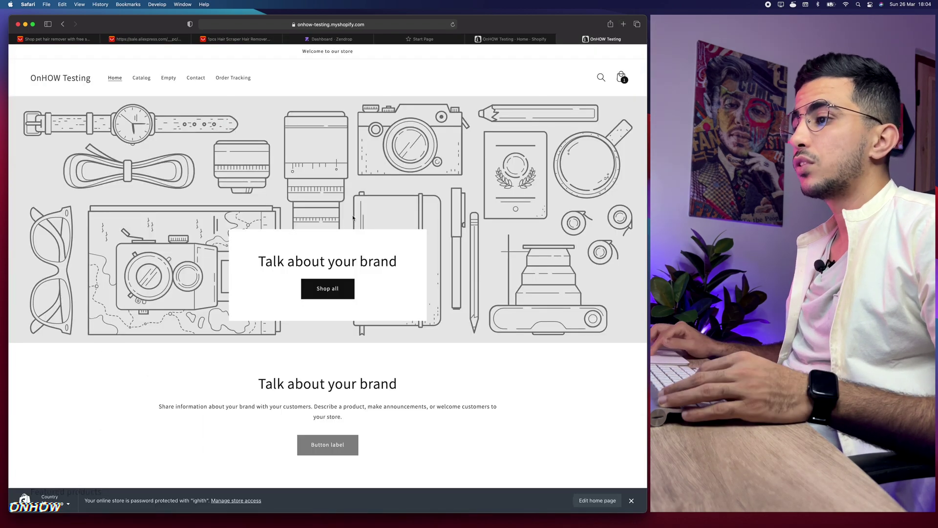
{"action": "left_click", "coordinate": [377, 28]}
{"action": "left_click", "coordinate": [328, 24]}
{"action": "left_click_drag", "start_coordinate": [306, 24], "coordinate": [215, 25]}
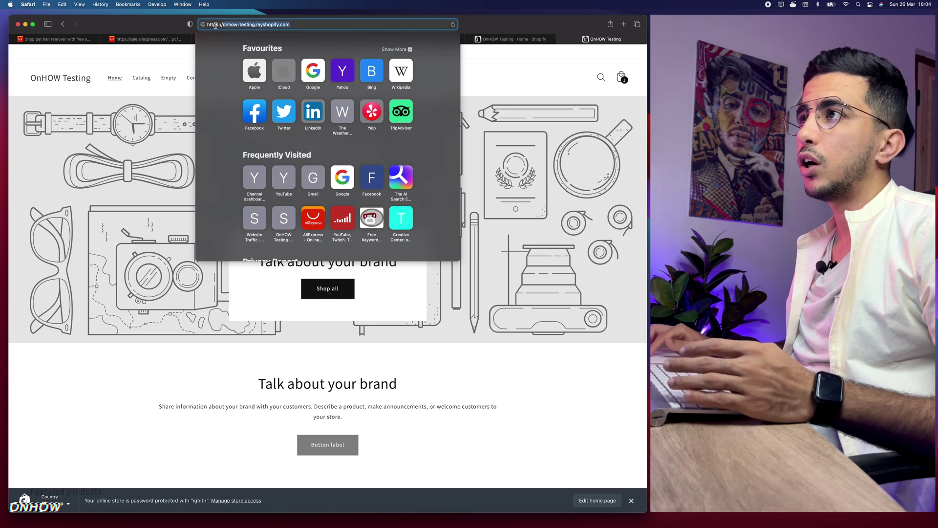
{"action": "right_click", "coordinate": [249, 24]}
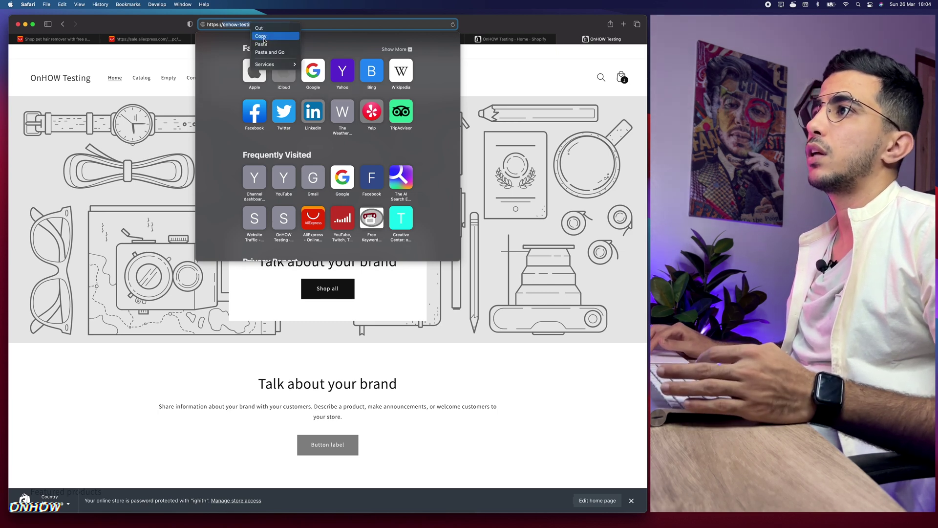
{"action": "left_click", "coordinate": [264, 38]}
- Paste the store domain into Zendrop's Shopify store URL field and connect the store
{"action": "left_click", "coordinate": [342, 42]}
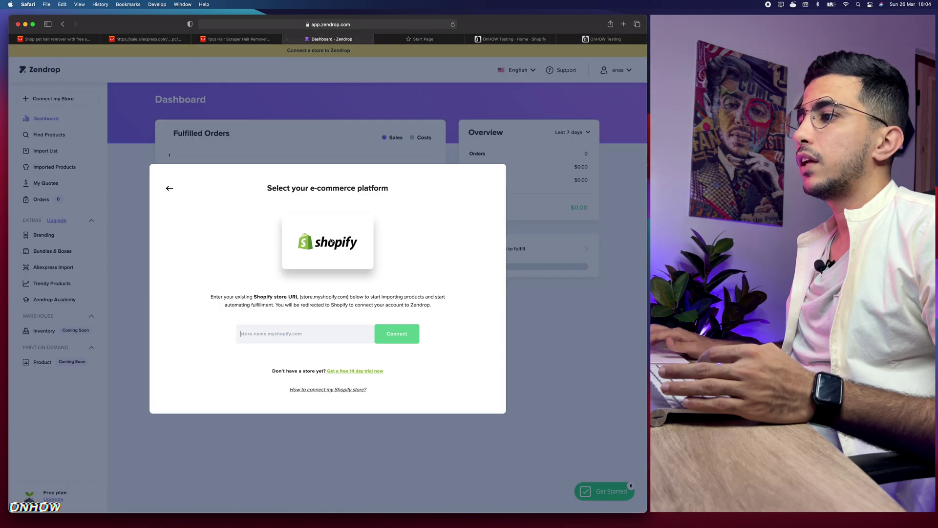
{"action": "left_click", "coordinate": [287, 335]}
{"action": "key", "text": "super+v"}
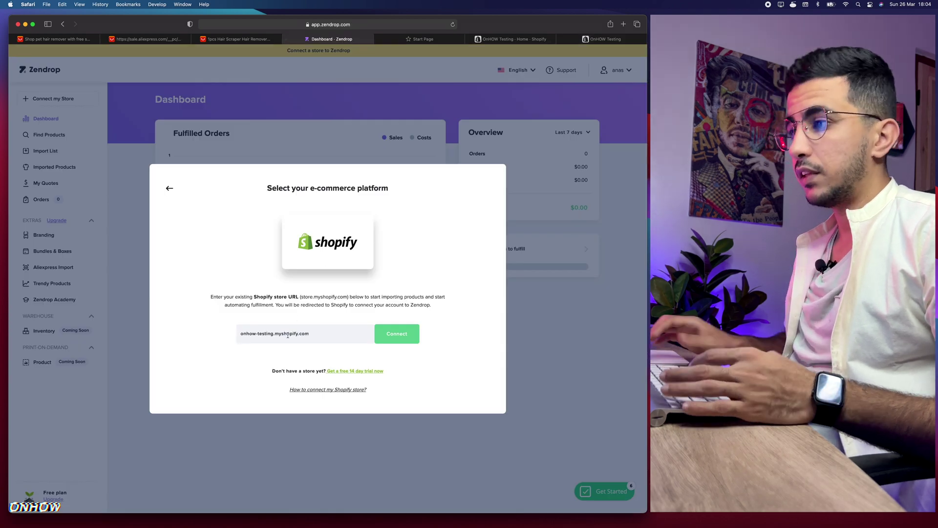
{"action": "left_click", "coordinate": [399, 335]}
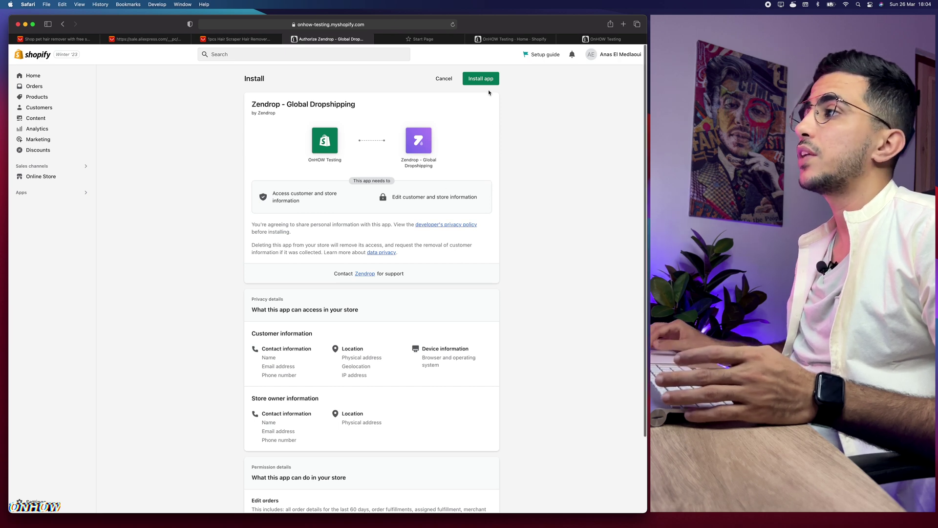
- Approve installation of the Zendrop - Global Dropshipping app on the OnHOW Testing store
{"action": "scroll", "coordinate": [488, 84], "scroll_direction": "up", "scroll_amount": 5}
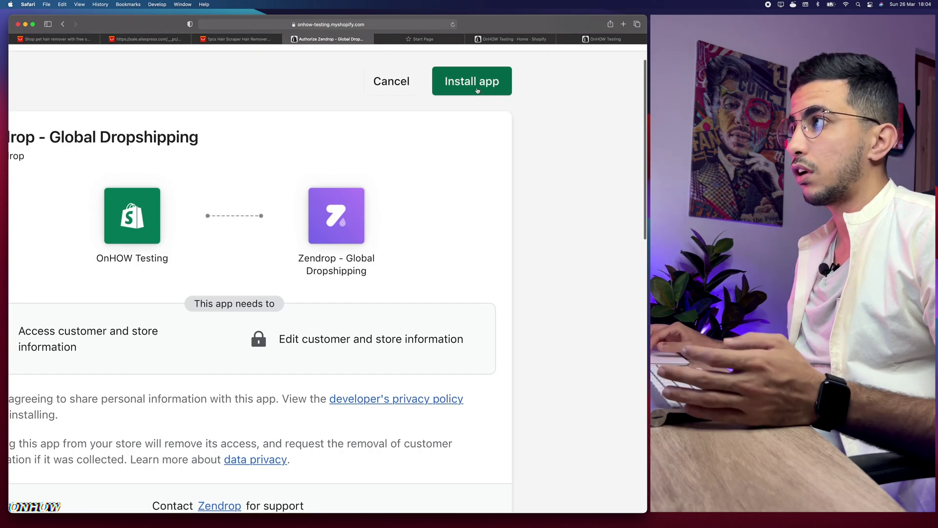
{"action": "left_click", "coordinate": [477, 91]}
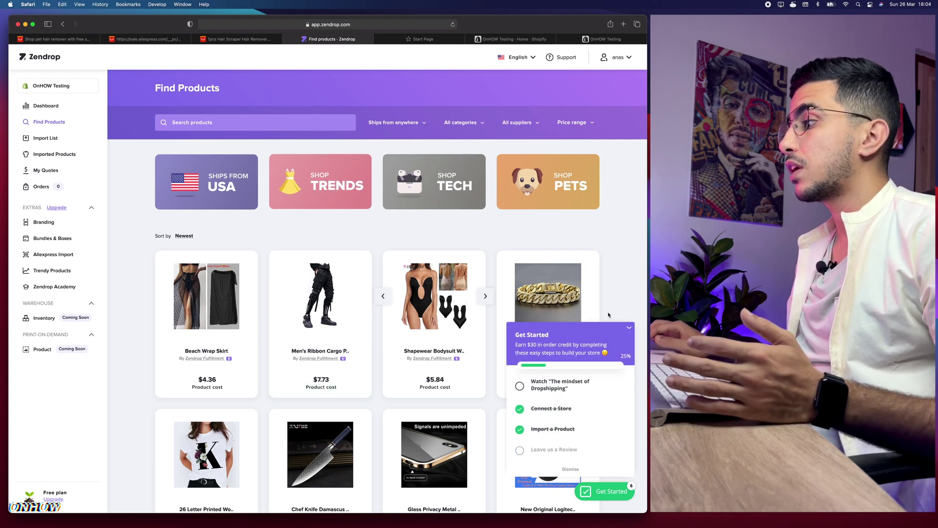
- Search Zendrop's Find Products catalogue for 'pet hair remover'
{"action": "left_click", "coordinate": [242, 40]}
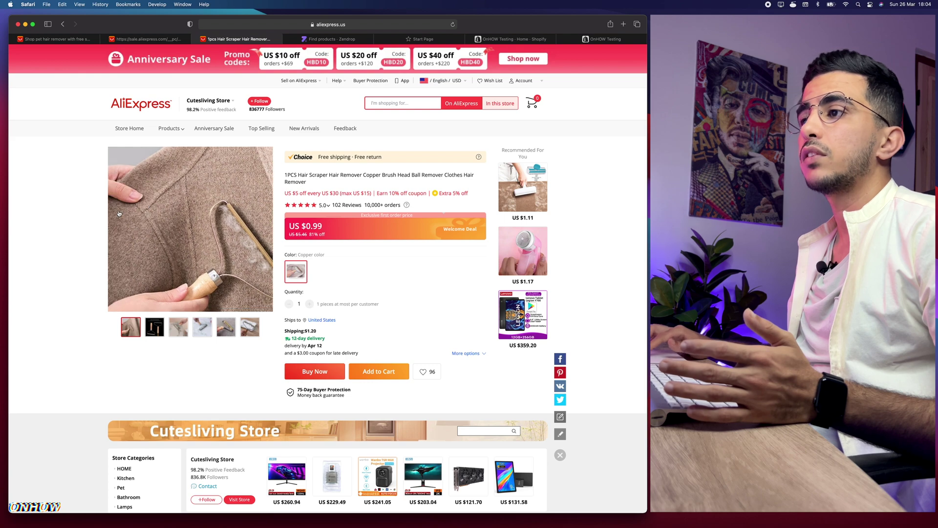
{"action": "left_click", "coordinate": [327, 39]}
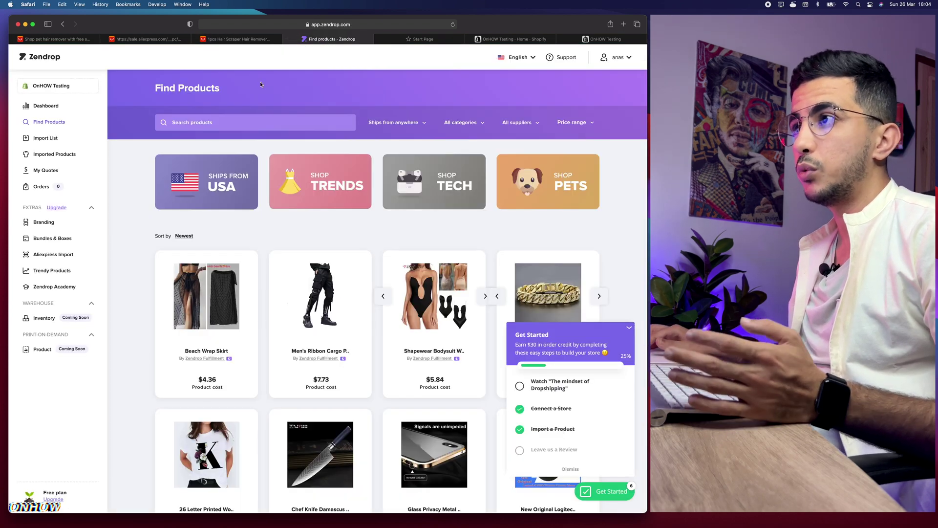
{"action": "left_click", "coordinate": [227, 120]}
{"action": "type", "text": "pet "}
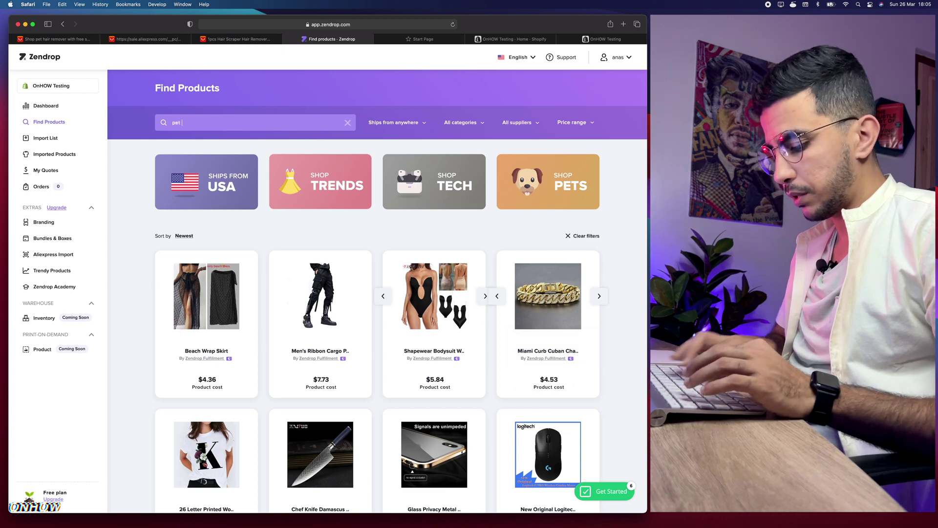
{"action": "type", "text": "hair remover"}
{"action": "scroll", "coordinate": [453, 396], "scroll_direction": "up", "scroll_amount": 5}
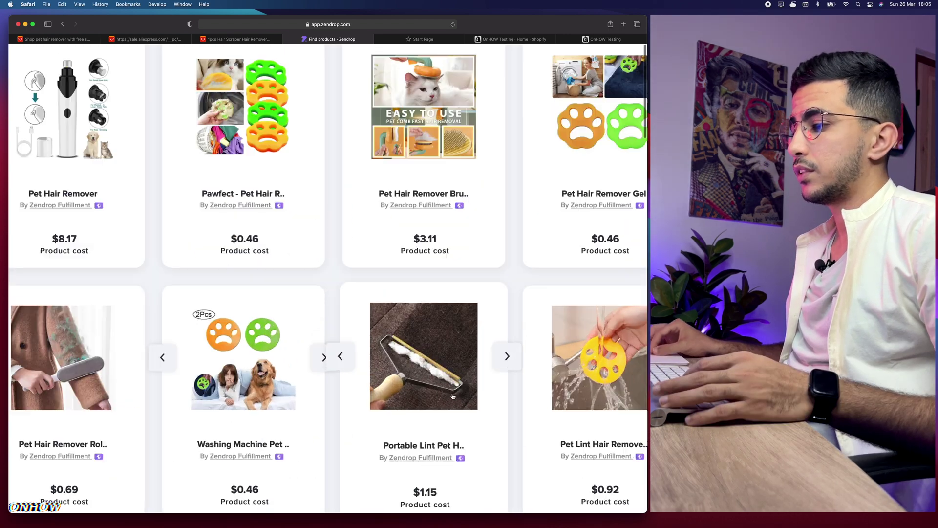
{"action": "scroll", "coordinate": [430, 377], "scroll_direction": "down", "scroll_amount": 2}
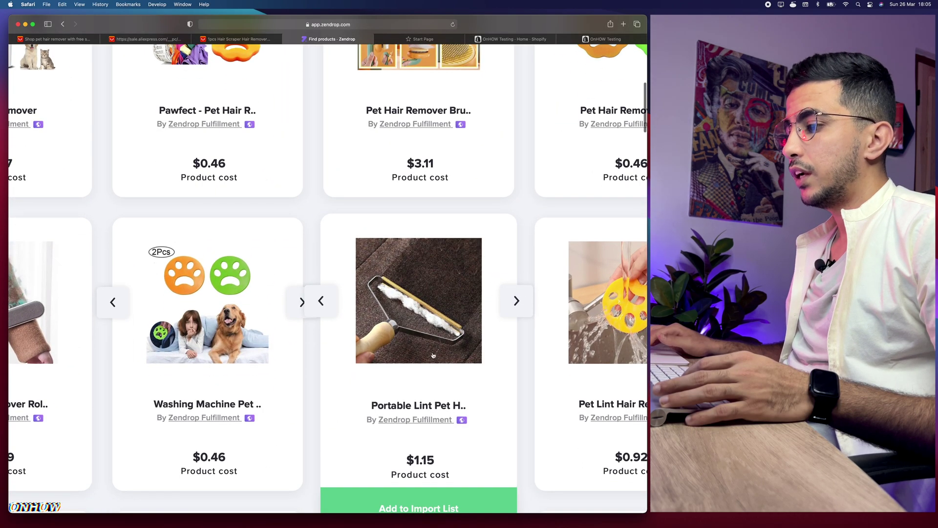
- Open the Portable Lint Pet Hair Remover Brush and compare its $1.15 cost with AliExpress
{"action": "left_click", "coordinate": [404, 328]}
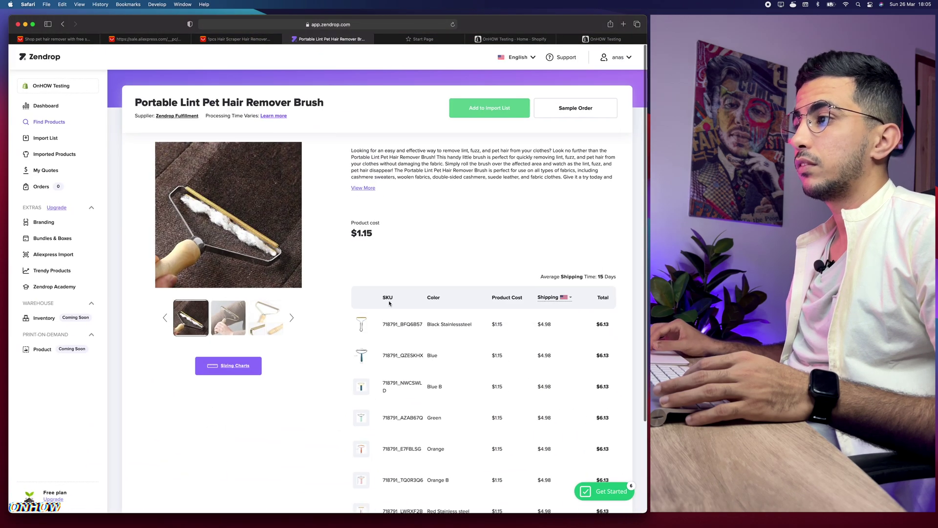
{"action": "left_click_drag", "start_coordinate": [375, 233], "coordinate": [355, 234]}
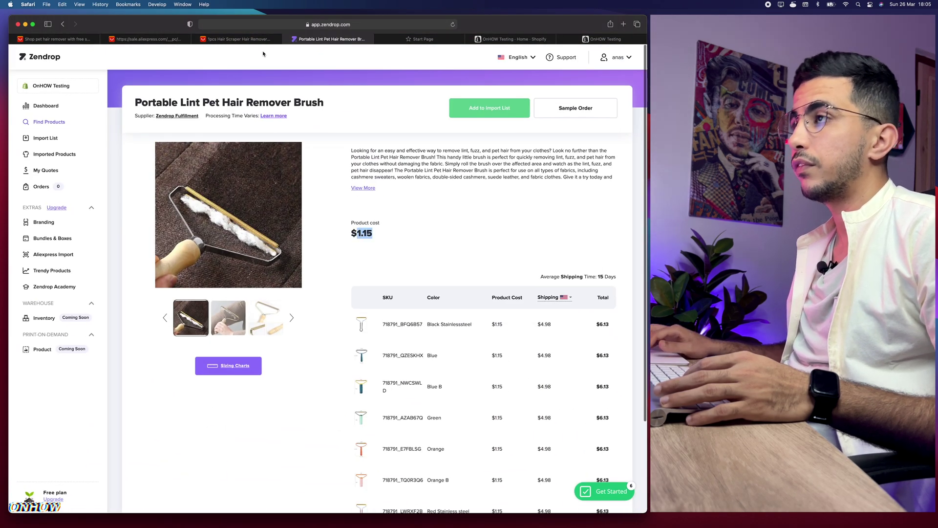
{"action": "left_click", "coordinate": [242, 39]}
{"action": "scroll", "coordinate": [312, 230], "scroll_direction": "up", "scroll_amount": 3}
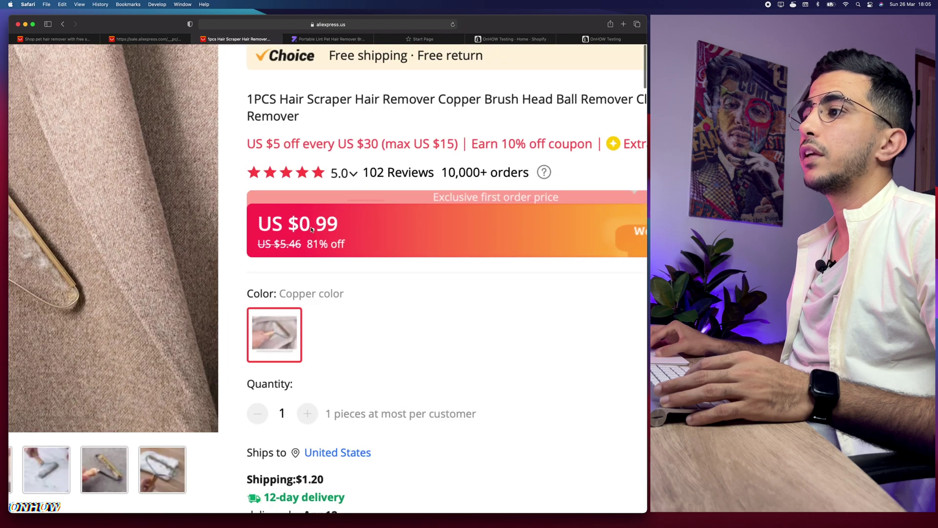
{"action": "scroll", "coordinate": [337, 226], "scroll_direction": "down", "scroll_amount": 3}
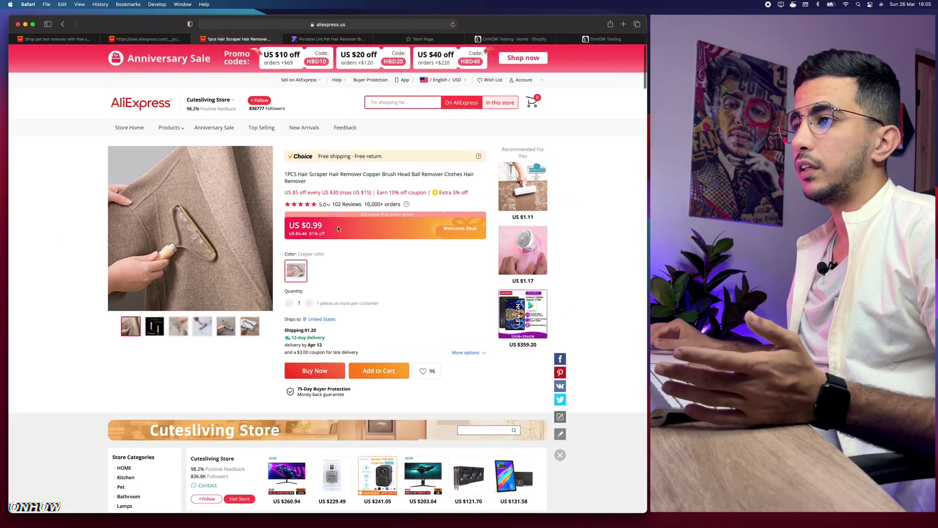
{"action": "left_click", "coordinate": [313, 38]}
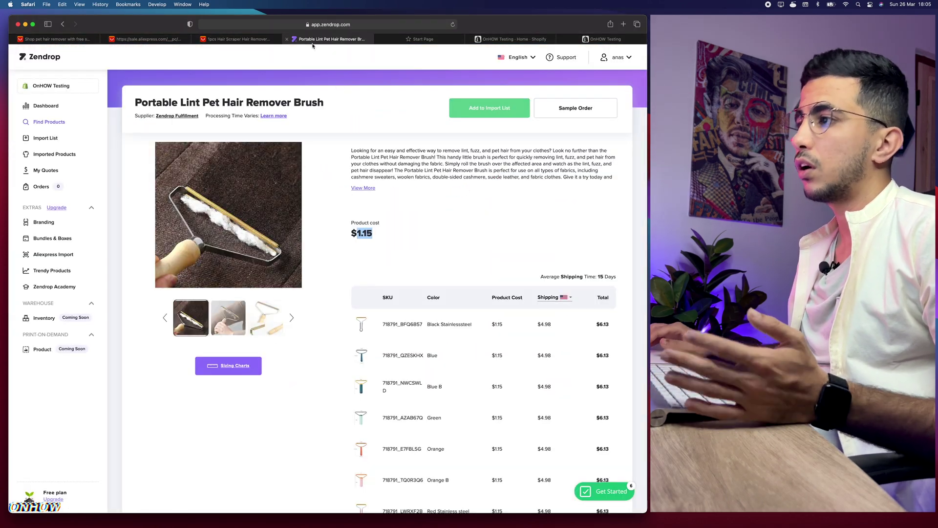
{"action": "left_click", "coordinate": [480, 237]}
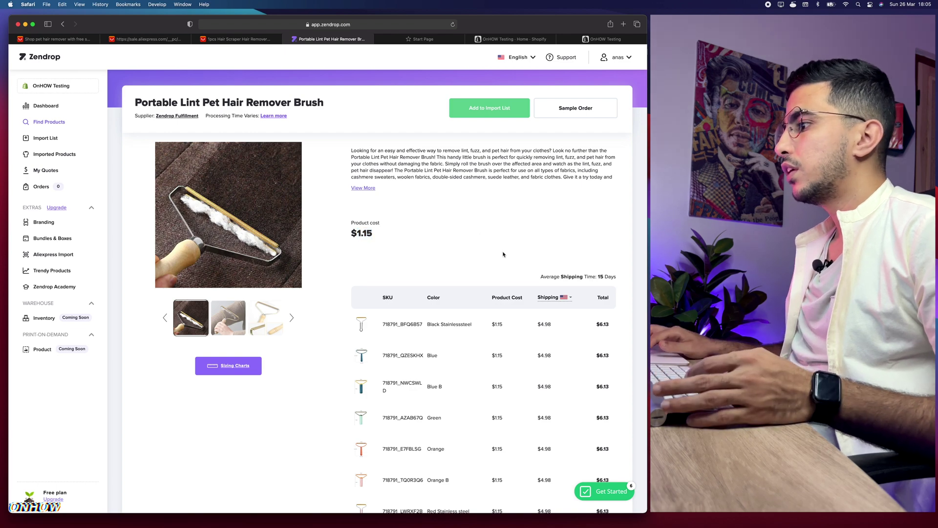
- Zoom in on the shipping table and check the 15 Days average shipping time
{"action": "key", "text": "super+plus"}
{"action": "key", "text": "super+plus"}
{"action": "key", "text": "super+plus"}
{"action": "key", "text": "super+plus"}
{"action": "key", "text": "super+plus"}
{"action": "key", "text": "super+plus"}
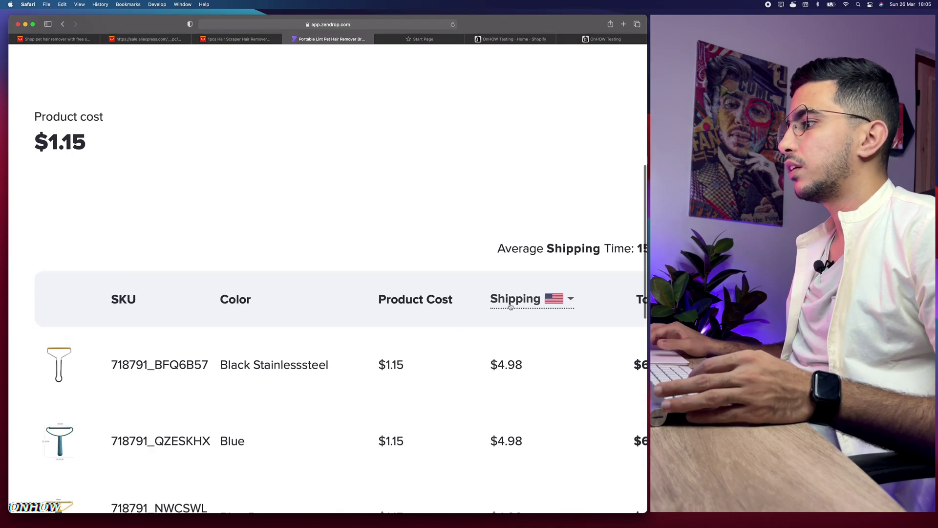
{"action": "scroll", "coordinate": [535, 306], "scroll_direction": "right", "scroll_amount": 5}
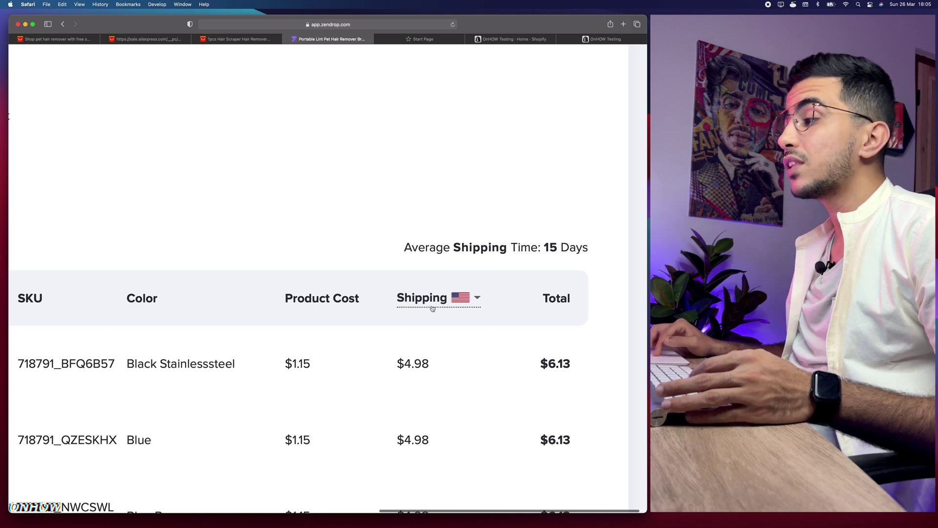
{"action": "mouse_move", "coordinate": [431, 307]}
{"action": "scroll", "coordinate": [552, 247], "scroll_direction": "up", "scroll_amount": 3}
{"action": "left_click_drag", "start_coordinate": [542, 247], "coordinate": [605, 248]}
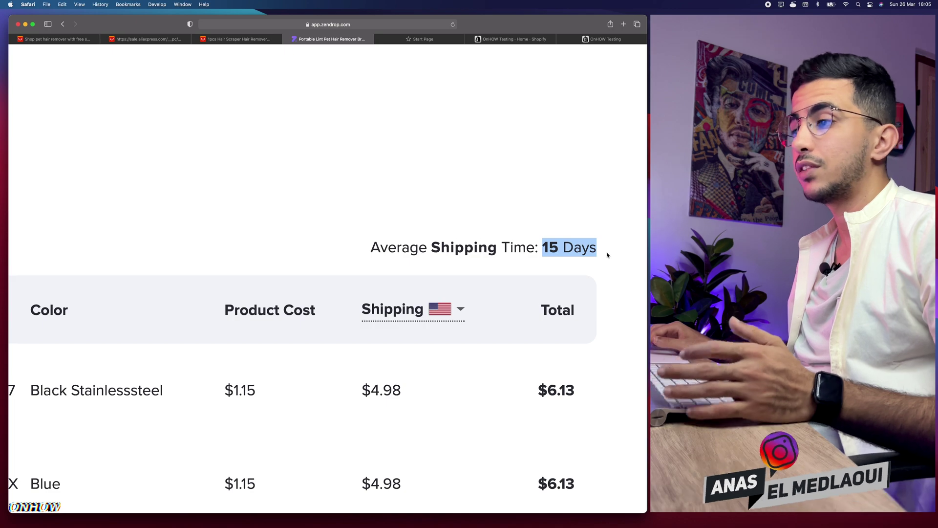
{"action": "scroll", "coordinate": [608, 255], "scroll_direction": "down", "scroll_amount": 3}
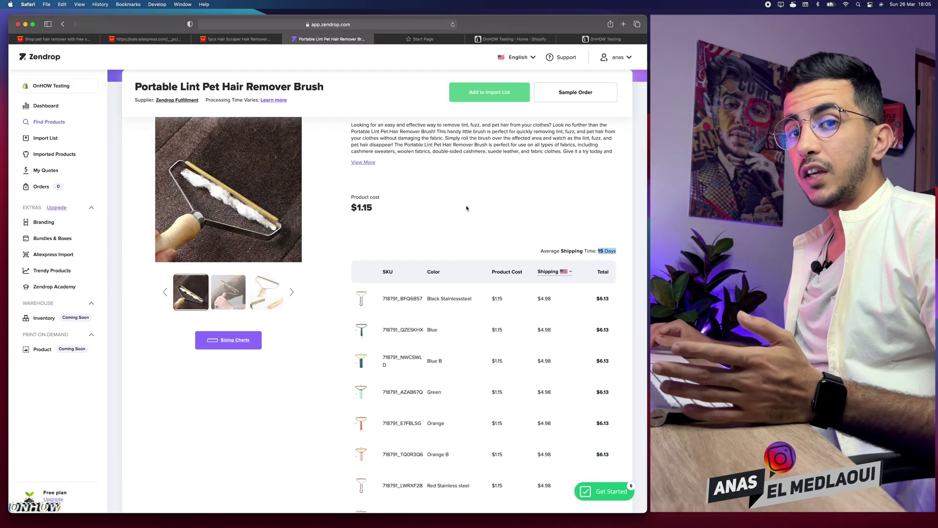
- Compare the AliExpress and Zendrop listings, then show the AliExpress Top Rankings page
{"action": "left_click", "coordinate": [205, 39]}
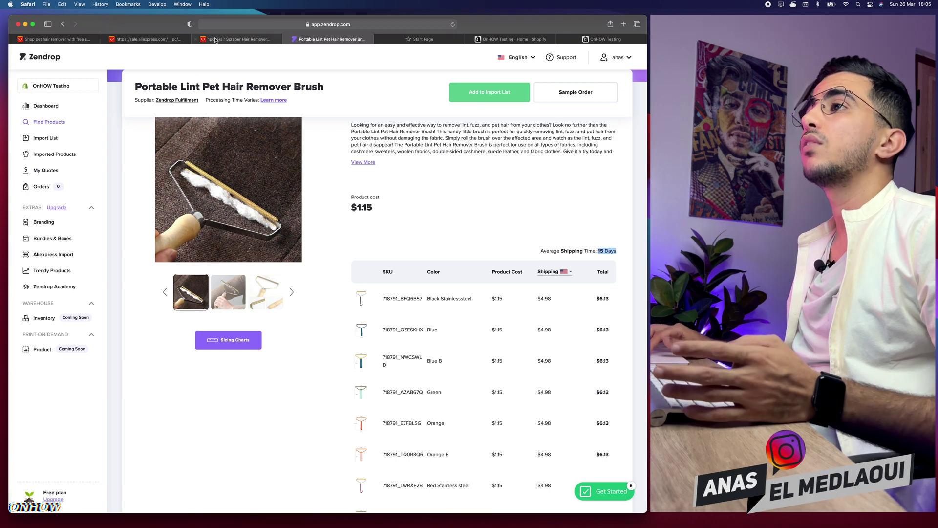
{"action": "left_click", "coordinate": [300, 39]}
{"action": "left_click", "coordinate": [224, 40]}
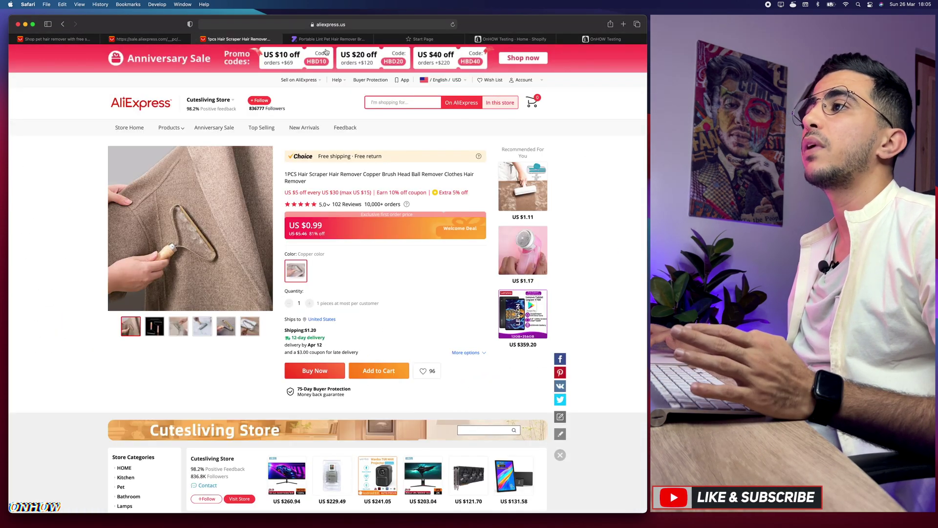
{"action": "left_click", "coordinate": [326, 40]}
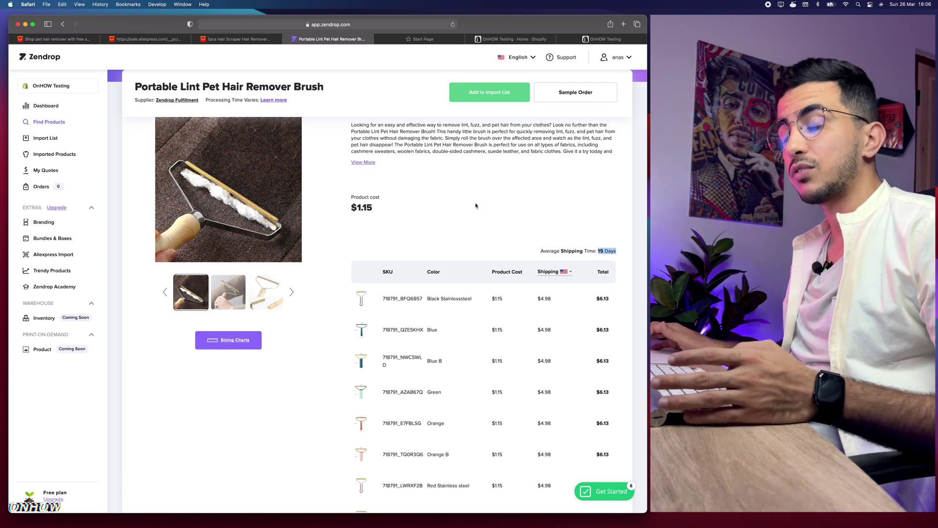
{"action": "left_click", "coordinate": [144, 36]}
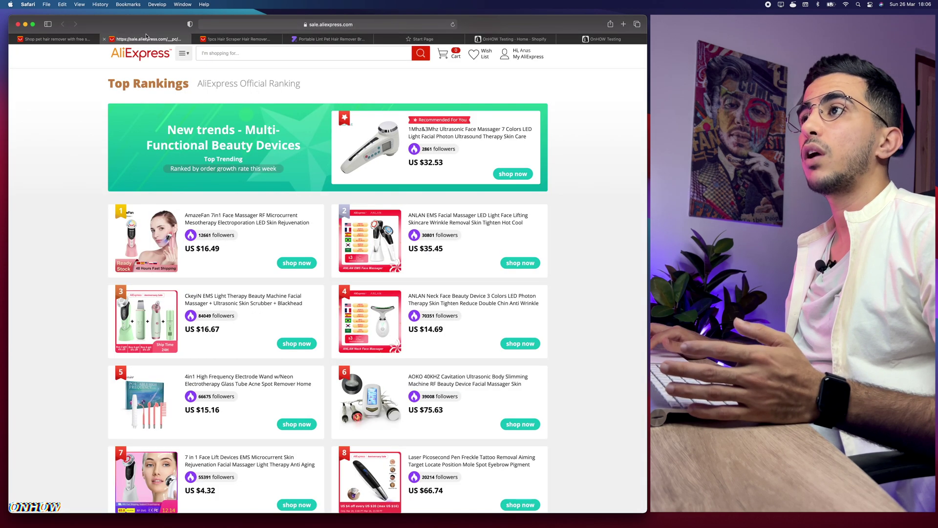
- Open the AmazeFan 7in1 Face Massager listing, copy its web address, and return to Zendrop
{"action": "left_click", "coordinate": [211, 224]}
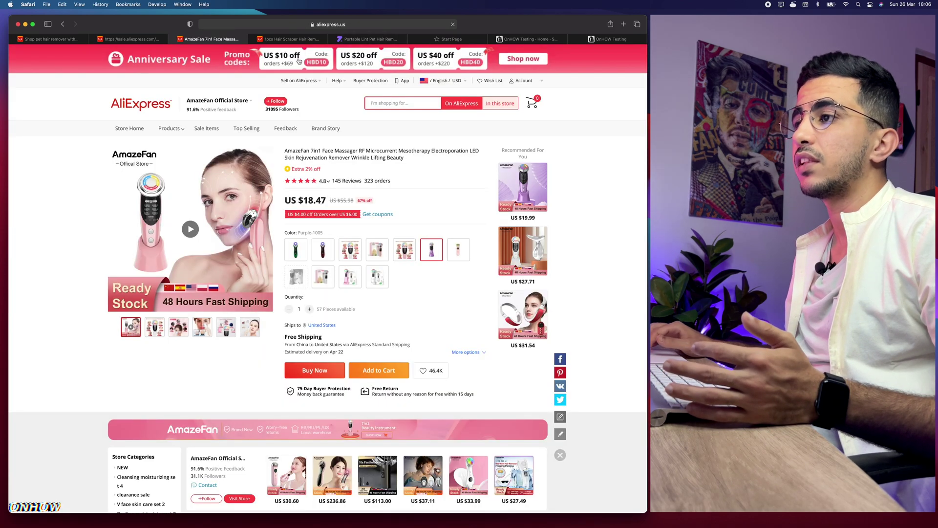
{"action": "left_click", "coordinate": [362, 39]}
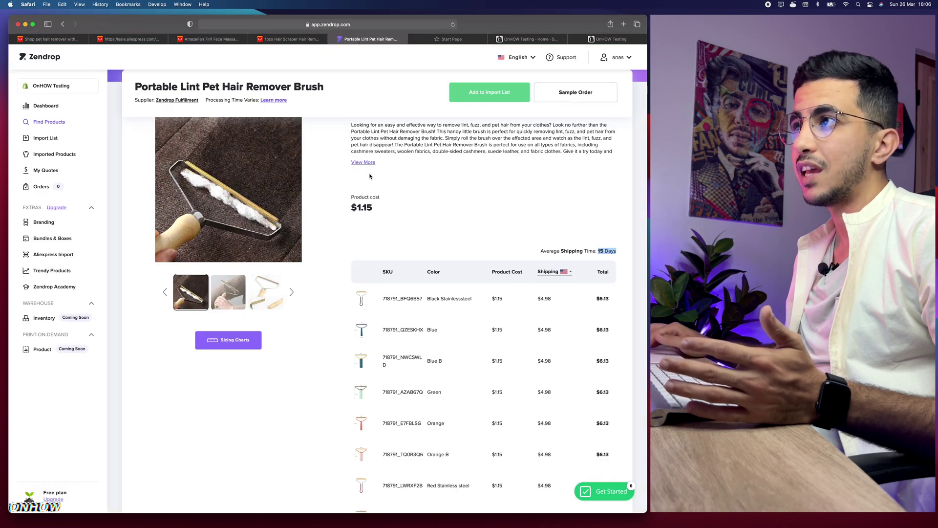
{"action": "left_click", "coordinate": [213, 40]}
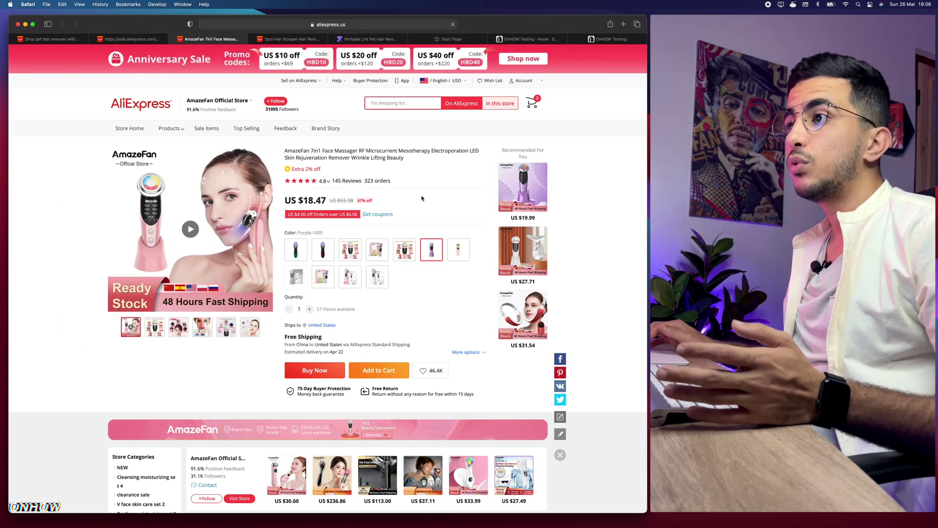
{"action": "left_click", "coordinate": [357, 25]}
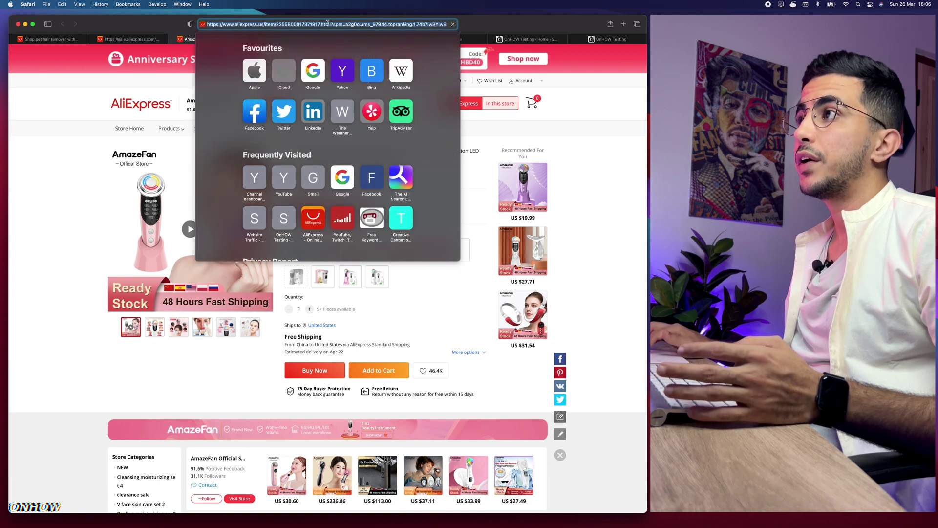
{"action": "right_click", "coordinate": [327, 22]}
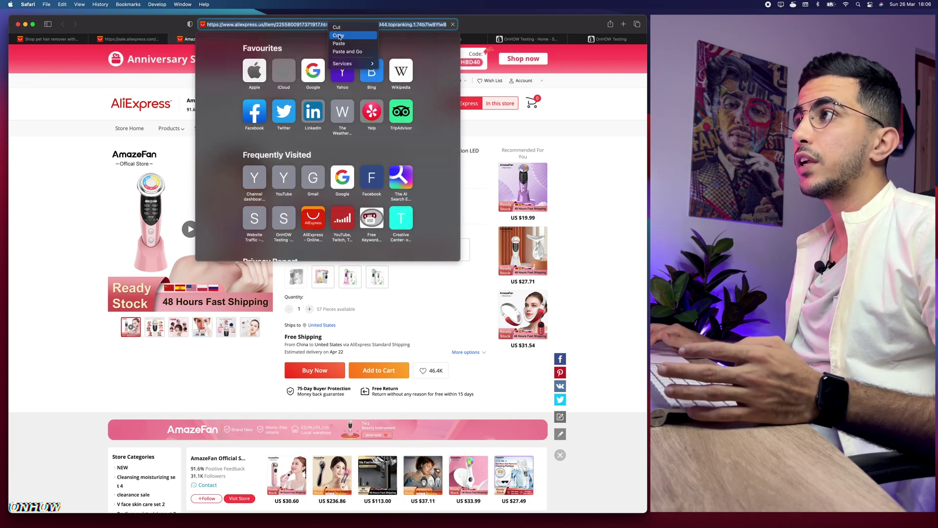
{"action": "left_click", "coordinate": [339, 36]}
{"action": "left_click", "coordinate": [367, 38]}
{"action": "left_click", "coordinate": [367, 39]}
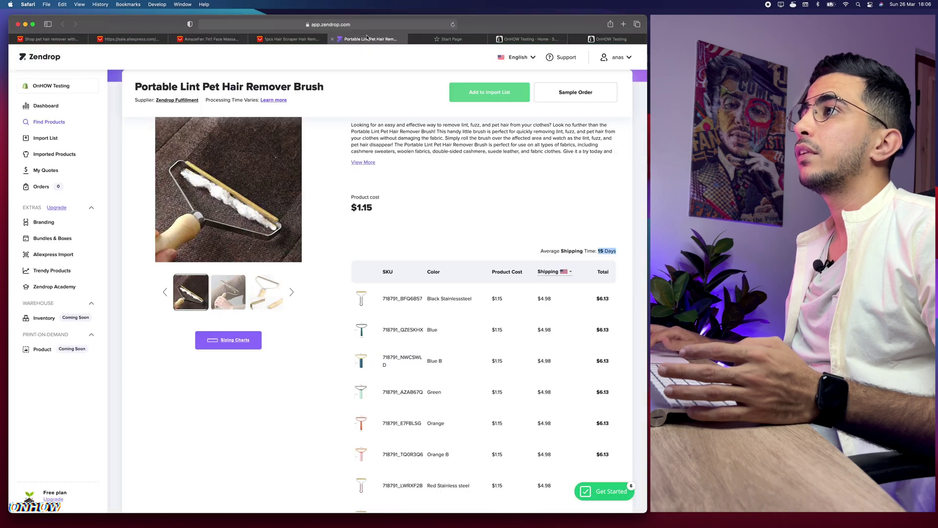
- Search Find Products for 'kjgdfkjdfuilfgbdskjfb' and open the AliExpress Import form from the no-matches page
{"action": "left_click", "coordinate": [49, 123]}
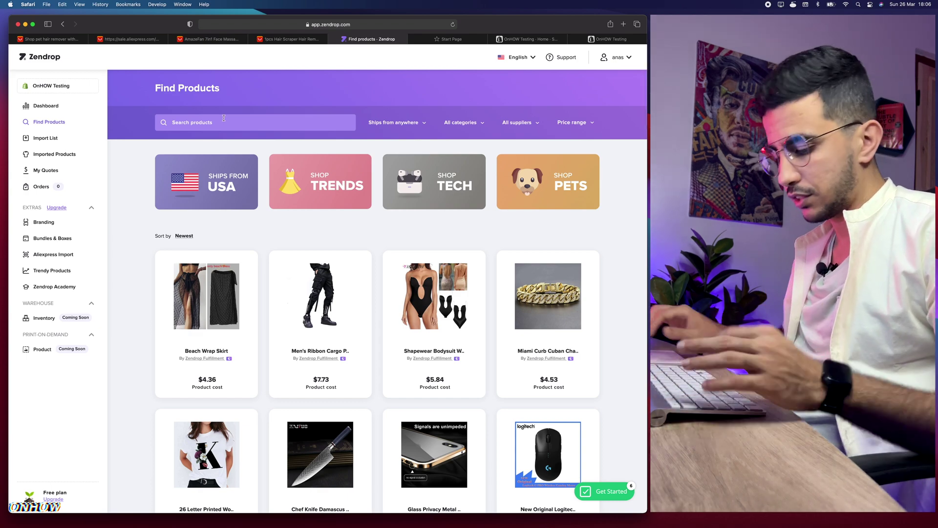
{"action": "left_click", "coordinate": [223, 118]}
{"action": "type", "text": "kjgdfkjdfuil"}
{"action": "type", "text": "fgbdskjfbdksj"}
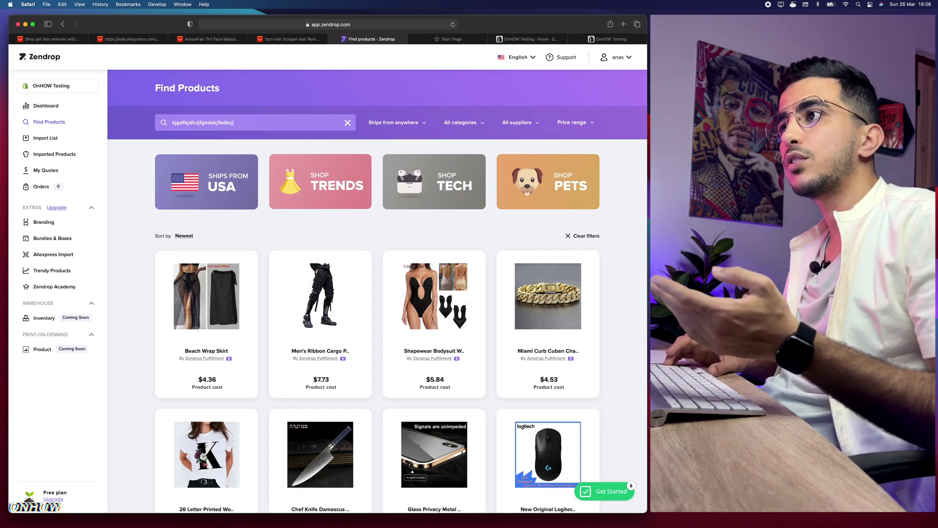
{"action": "key", "text": "Return"}
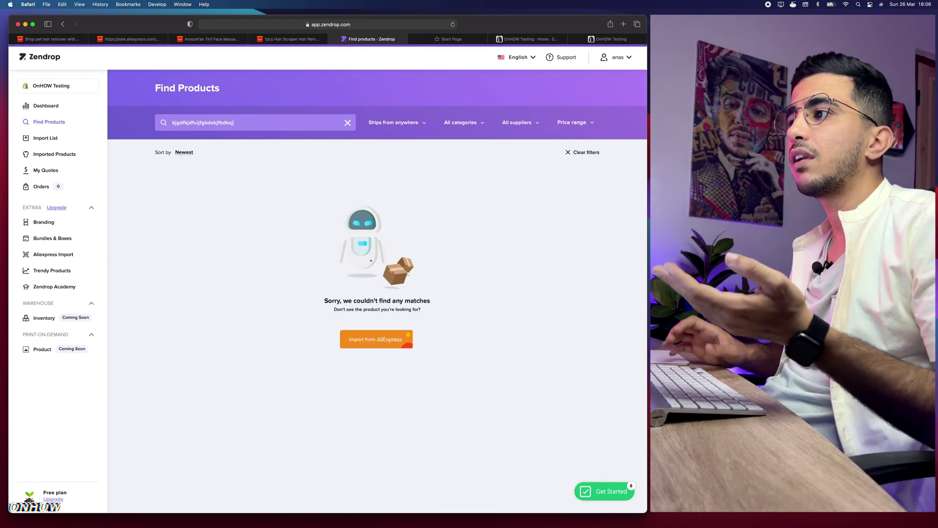
{"action": "scroll", "coordinate": [377, 319], "scroll_direction": "up", "scroll_amount": 5}
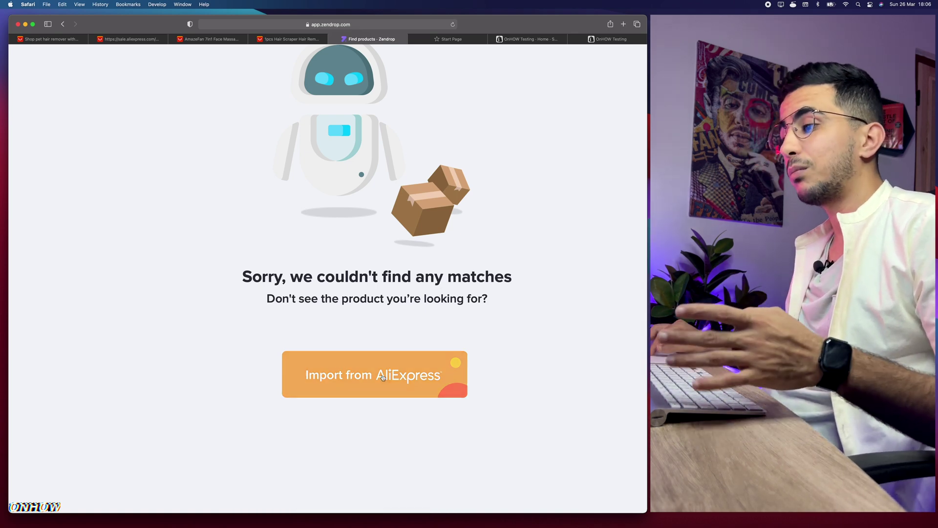
{"action": "scroll", "coordinate": [382, 377], "scroll_direction": "up", "scroll_amount": 2}
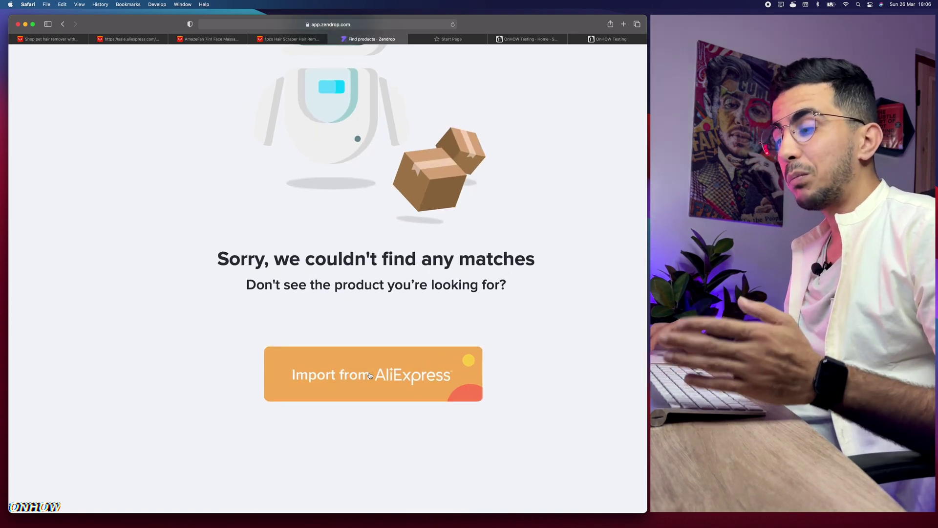
{"action": "left_click", "coordinate": [370, 375]}
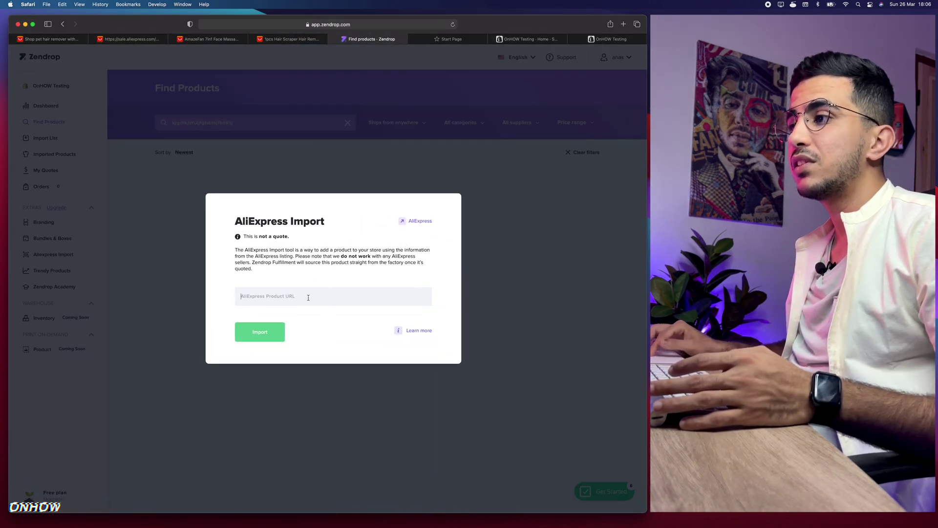
- Paste the AmazeFan face massager's AliExpress URL into Product URL and import it
{"action": "scroll", "coordinate": [291, 294], "scroll_direction": "up", "scroll_amount": 2}
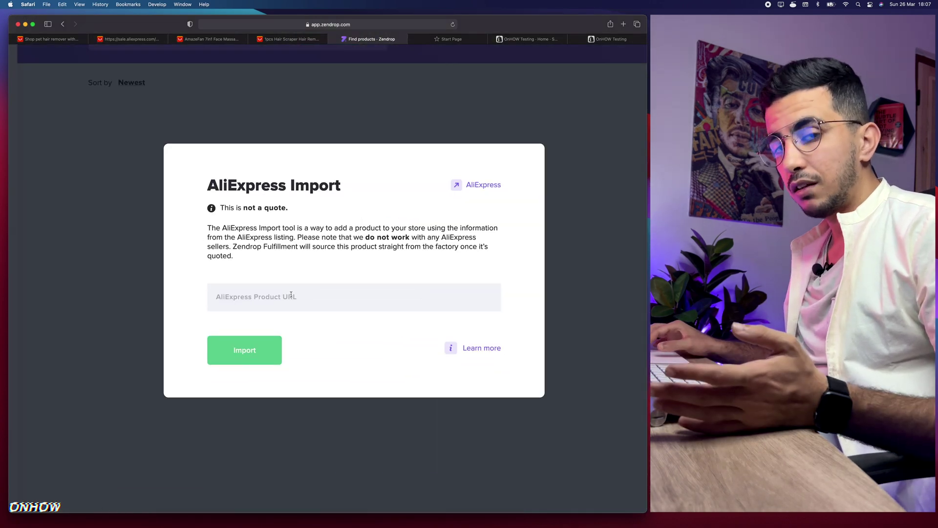
{"action": "key", "text": "super+v"}
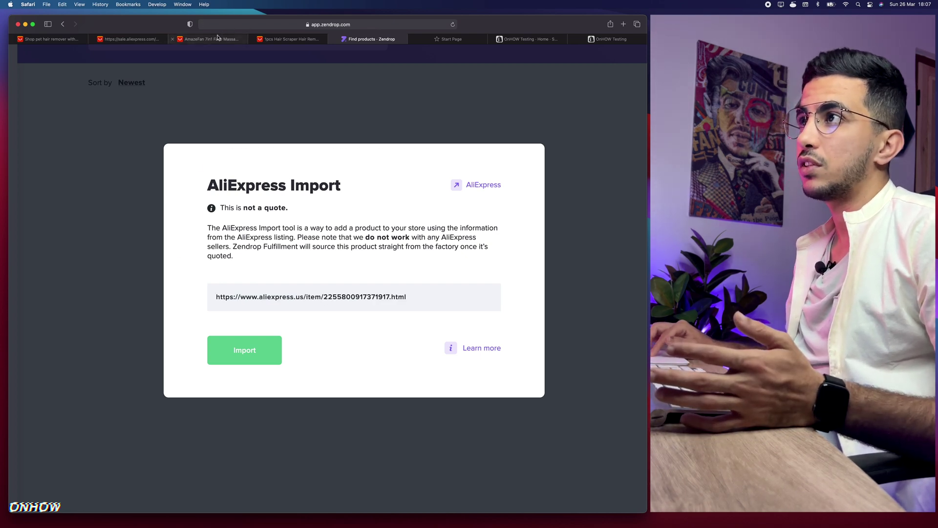
{"action": "left_click", "coordinate": [220, 39]}
{"action": "left_click", "coordinate": [369, 39]}
{"action": "left_click", "coordinate": [250, 351]}
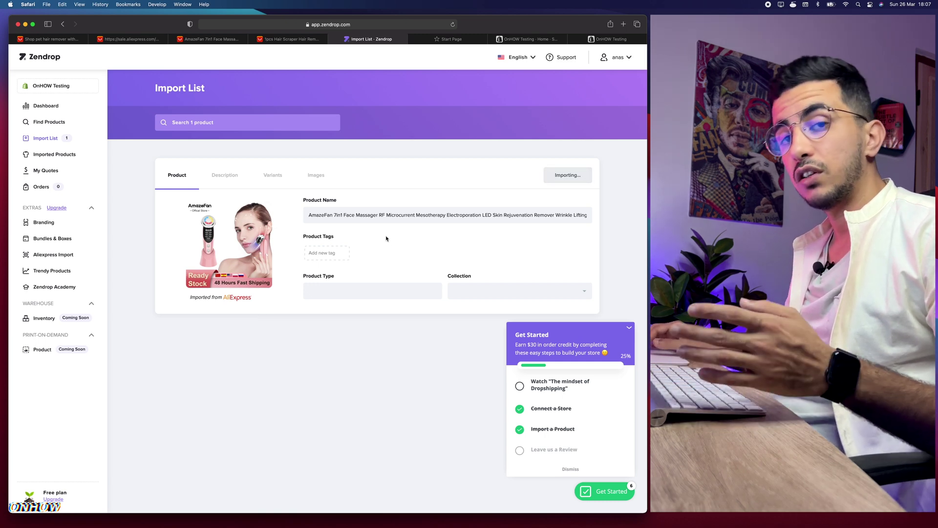
- Set the face massager's product type to 'beauty device'
{"action": "triple_click", "coordinate": [379, 216]}
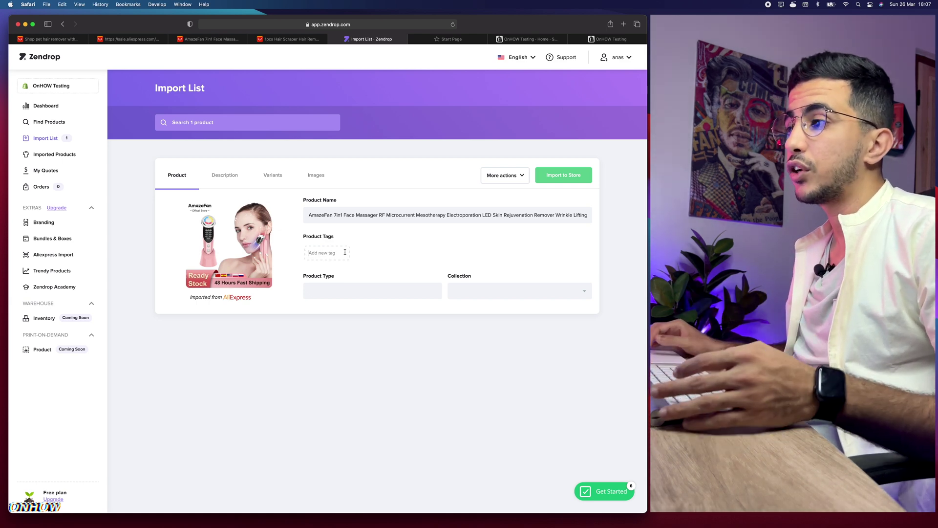
{"action": "left_click", "coordinate": [336, 293]}
{"action": "left_click", "coordinate": [496, 297]}
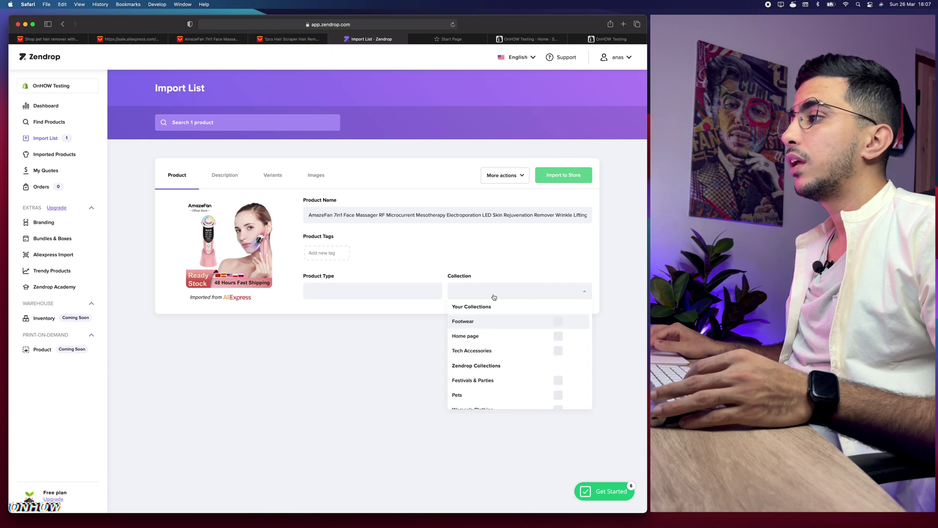
{"action": "left_click", "coordinate": [213, 289]}
{"action": "left_click", "coordinate": [467, 290]}
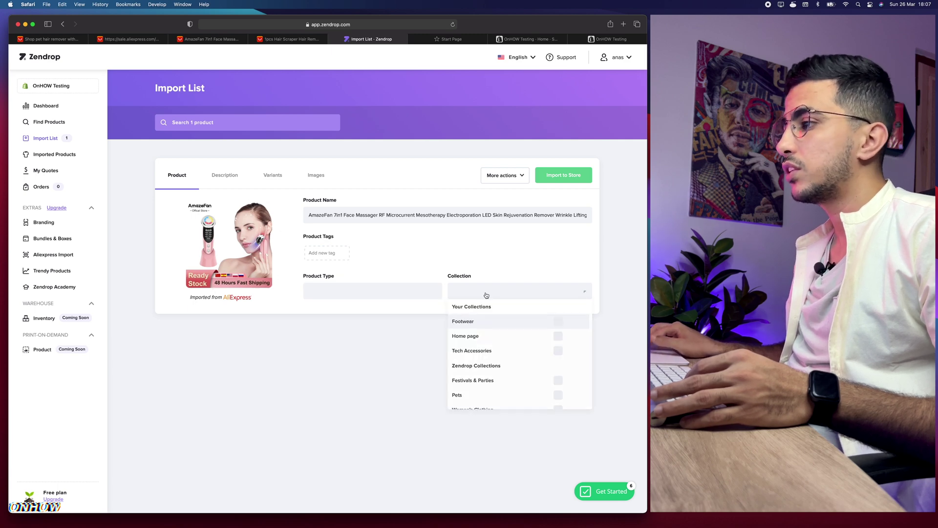
{"action": "left_click", "coordinate": [378, 293]}
{"action": "type", "text": "be"}
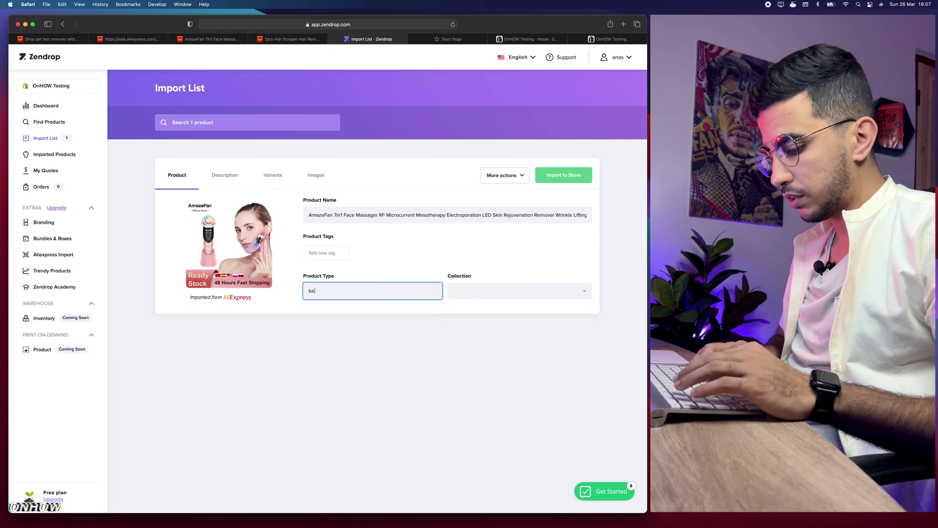
{"action": "type", "text": "auty device"}
- Assign the massager to the Tech Accessories collection and show its imported description
{"action": "left_click", "coordinate": [508, 293]}
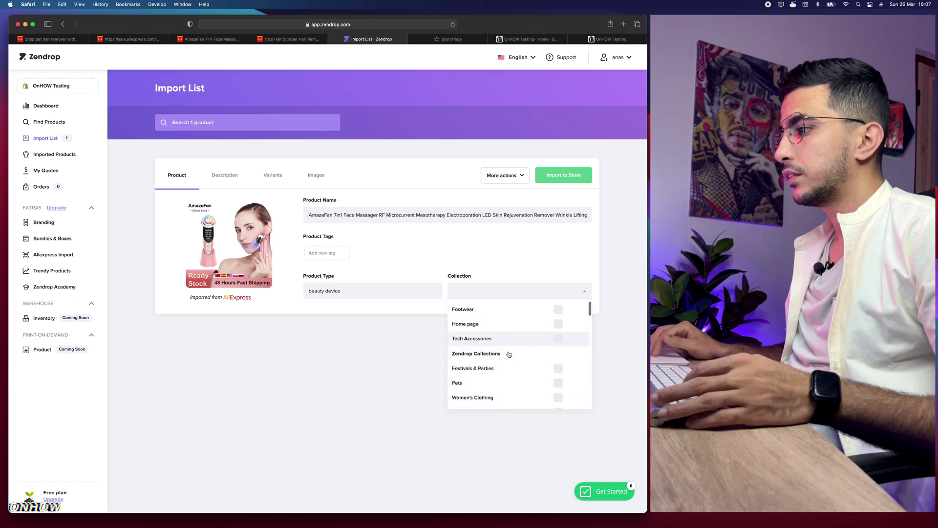
{"action": "scroll", "coordinate": [509, 354], "scroll_direction": "down", "scroll_amount": 2}
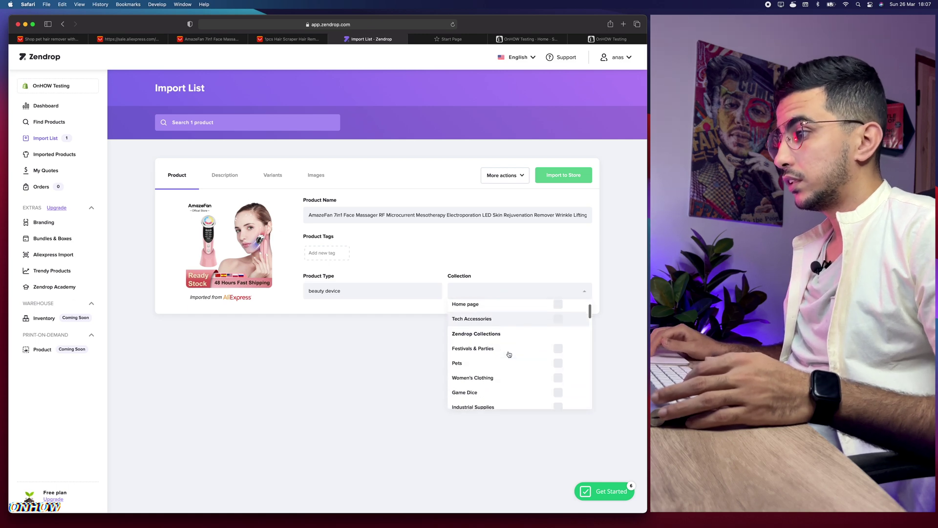
{"action": "left_click", "coordinate": [499, 318]}
{"action": "left_click", "coordinate": [399, 329]}
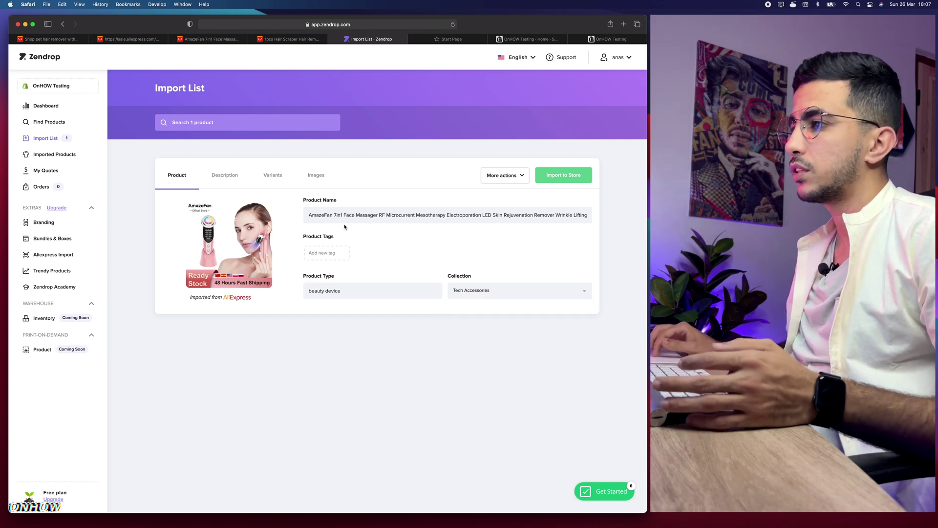
{"action": "left_click", "coordinate": [225, 175]}
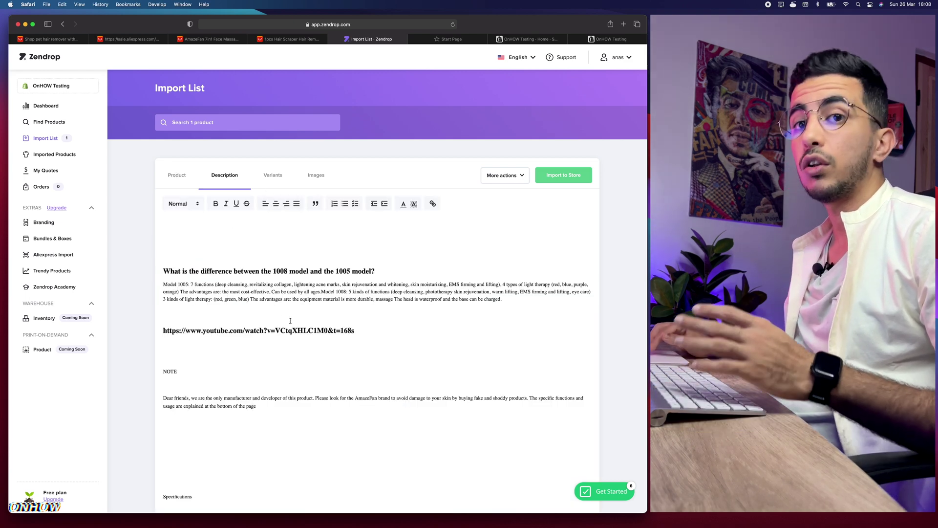
{"action": "scroll", "coordinate": [290, 321], "scroll_direction": "down", "scroll_amount": 2}
{"action": "left_click", "coordinate": [214, 39]}
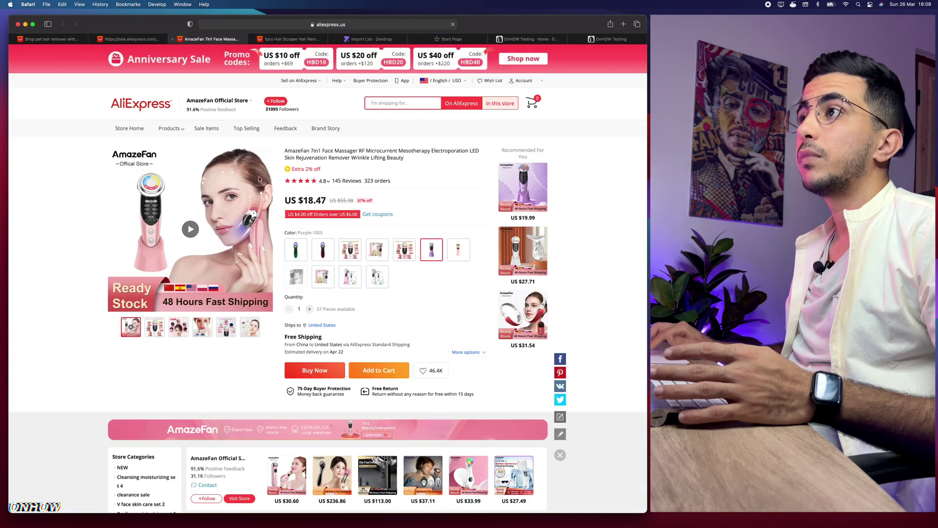
{"action": "left_click", "coordinate": [359, 39]}
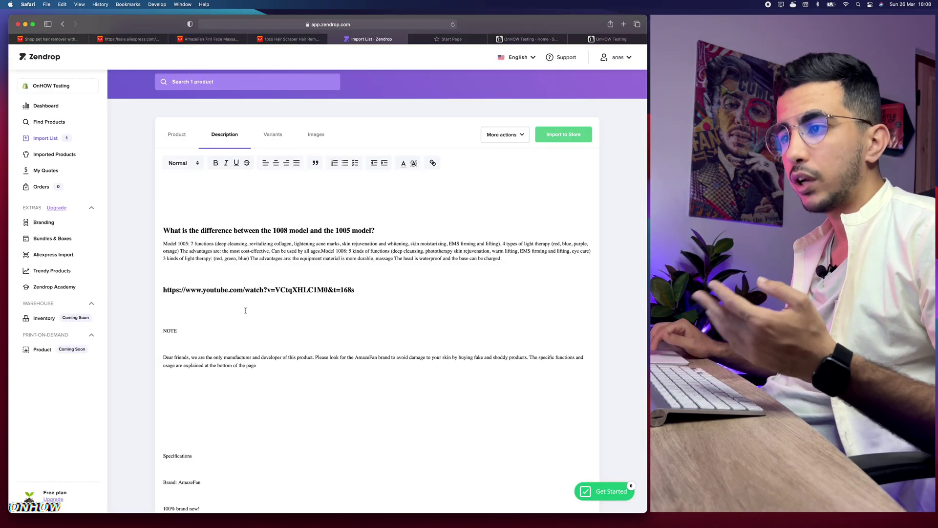
{"action": "scroll", "coordinate": [246, 310], "scroll_direction": "down", "scroll_amount": 20}
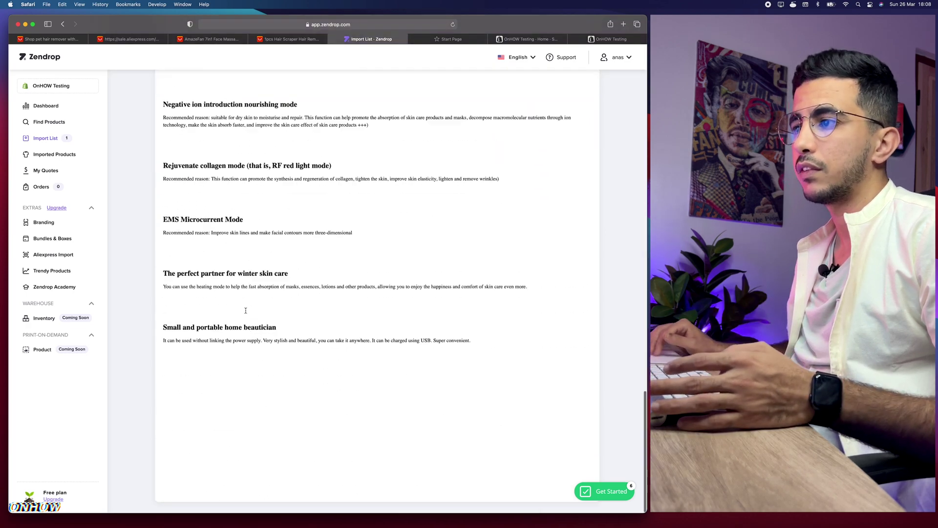
{"action": "scroll", "coordinate": [246, 311], "scroll_direction": "up", "scroll_amount": 20}
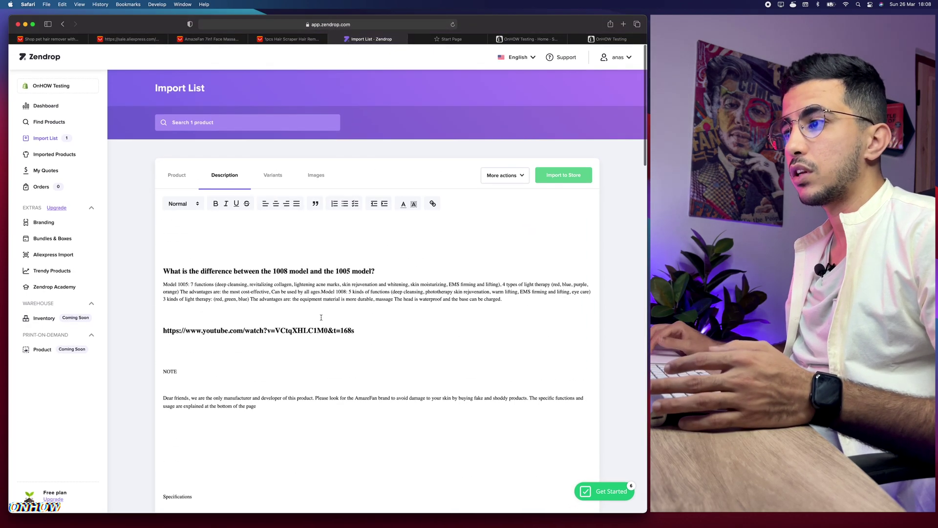